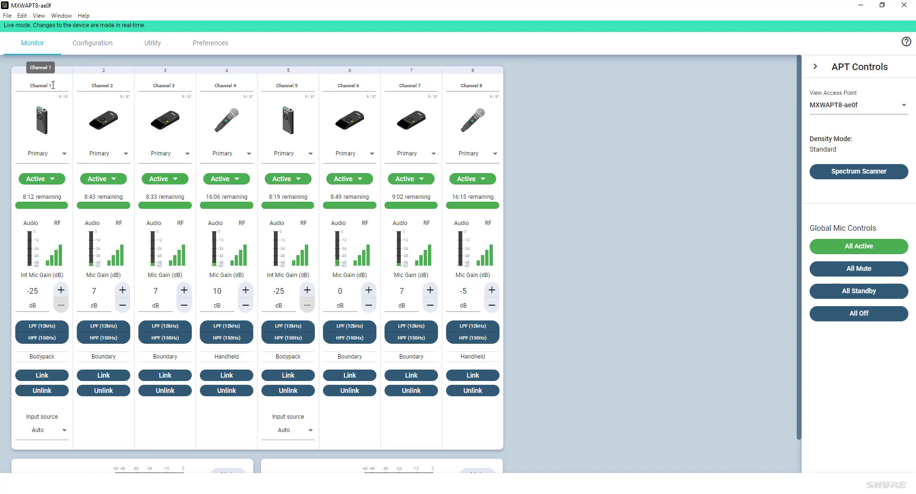
- Check Channel 1's role and power dropdowns, leaving it Primary and Active
{"action": "left_click", "coordinate": [53, 85]}
{"action": "left_click", "coordinate": [56, 159]}
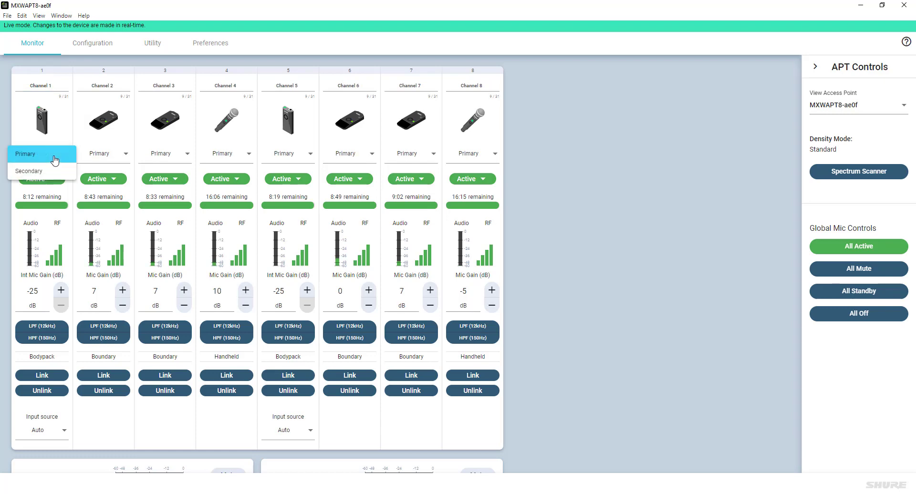
{"action": "left_click", "coordinate": [55, 160]}
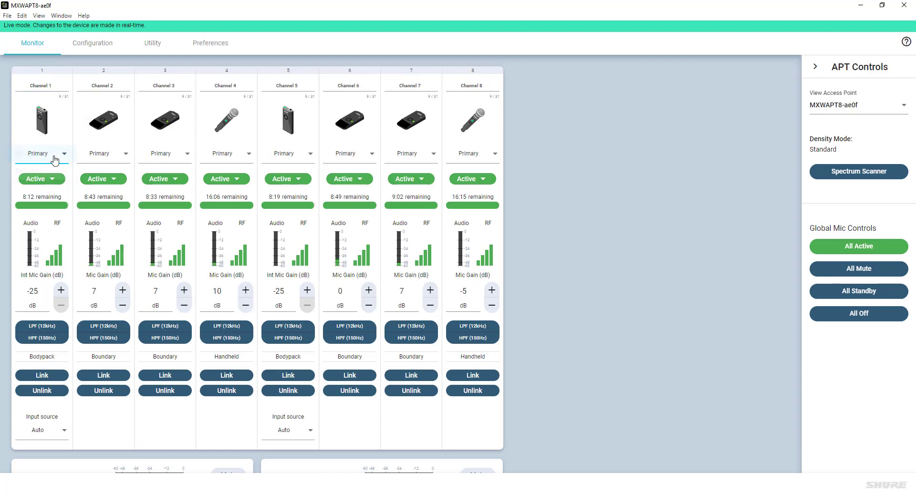
{"action": "left_click", "coordinate": [58, 181]}
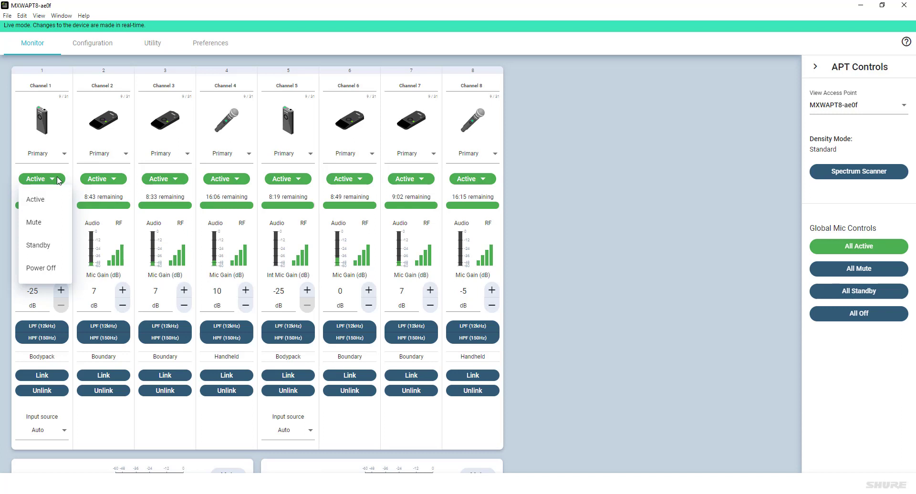
{"action": "left_click", "coordinate": [58, 181]}
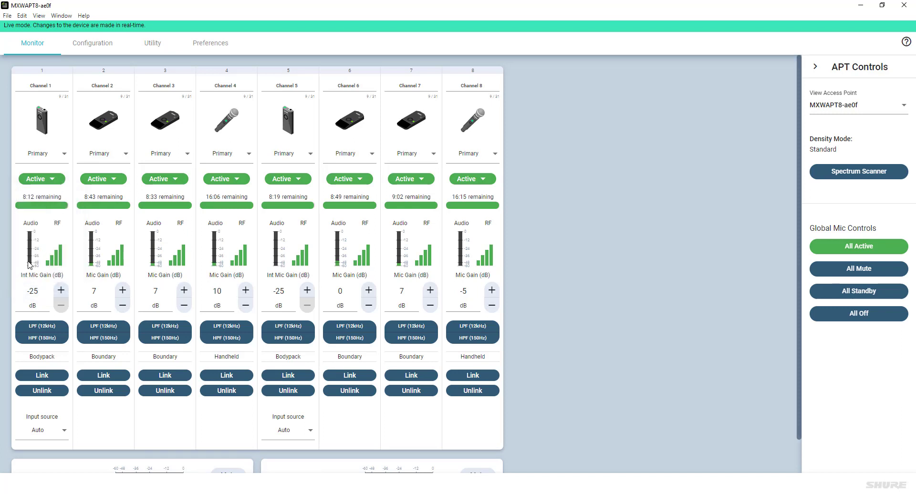
- Raise Channel 1's internal mic gain to -20 dB
{"action": "left_click", "coordinate": [63, 295]}
{"action": "left_click", "coordinate": [62, 293]}
{"action": "left_click", "coordinate": [62, 293]}
- Toggle Channel 1's 12 kHz low-pass filter on and off, then cancel charger linking
{"action": "left_click", "coordinate": [54, 329]}
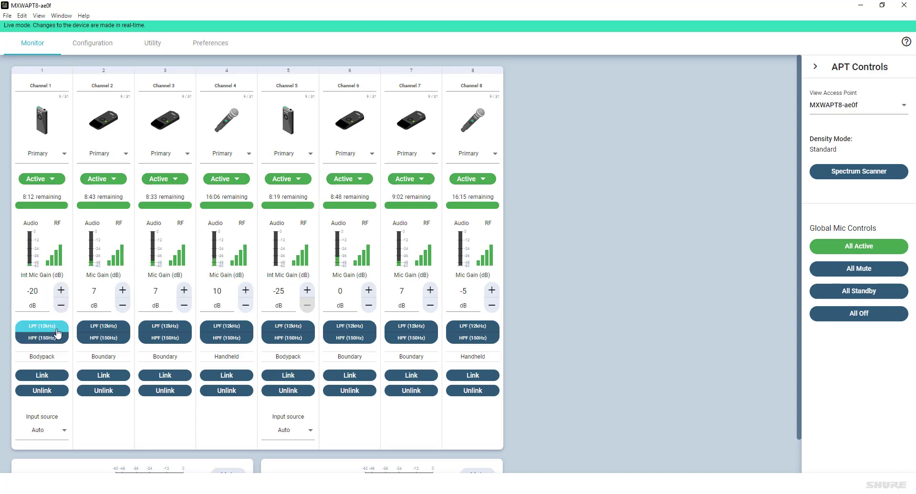
{"action": "left_click", "coordinate": [58, 329]}
{"action": "left_click", "coordinate": [59, 378]}
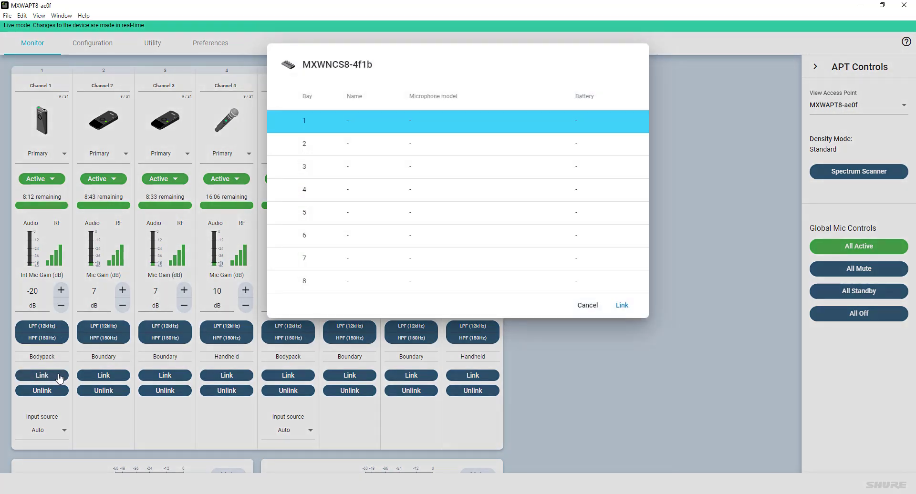
{"action": "left_click", "coordinate": [588, 306]}
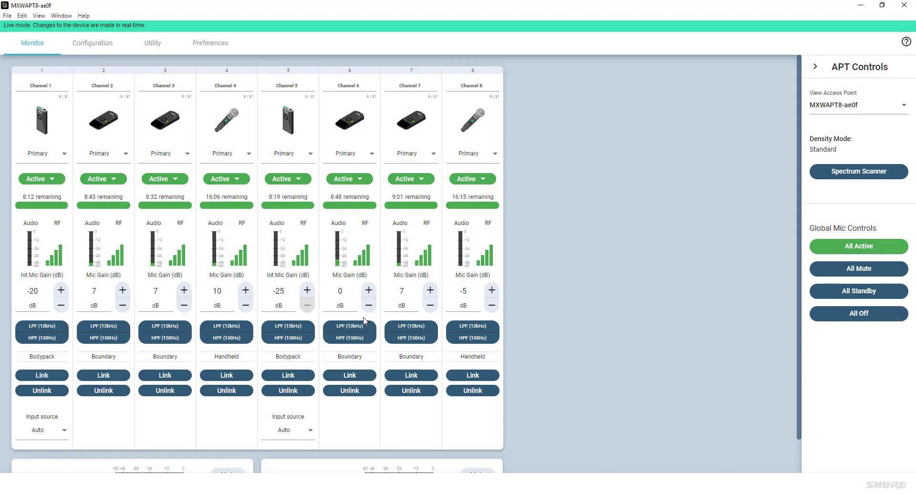
{"action": "mouse_move", "coordinate": [44, 127]}
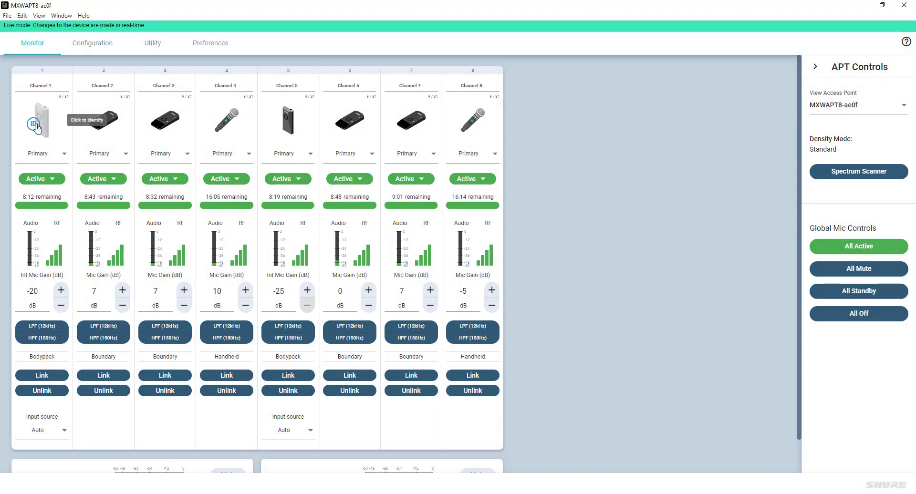
{"action": "left_click", "coordinate": [33, 125]}
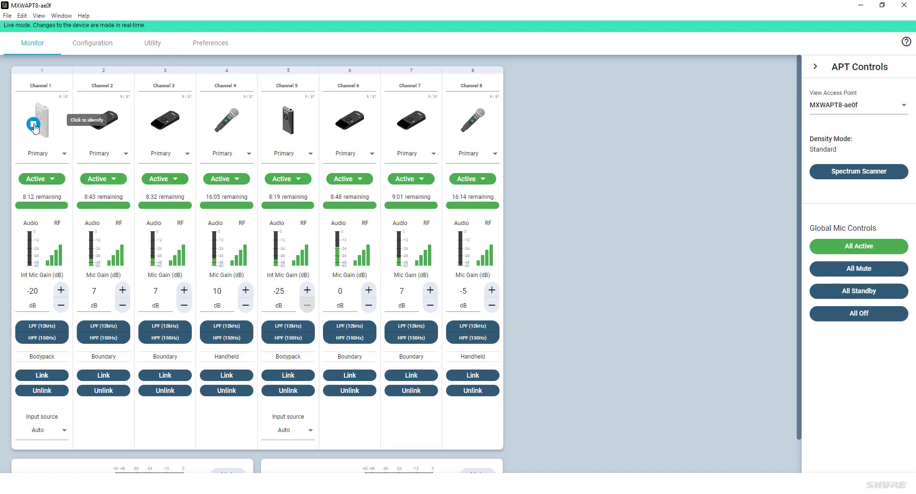
{"action": "left_click", "coordinate": [95, 125]}
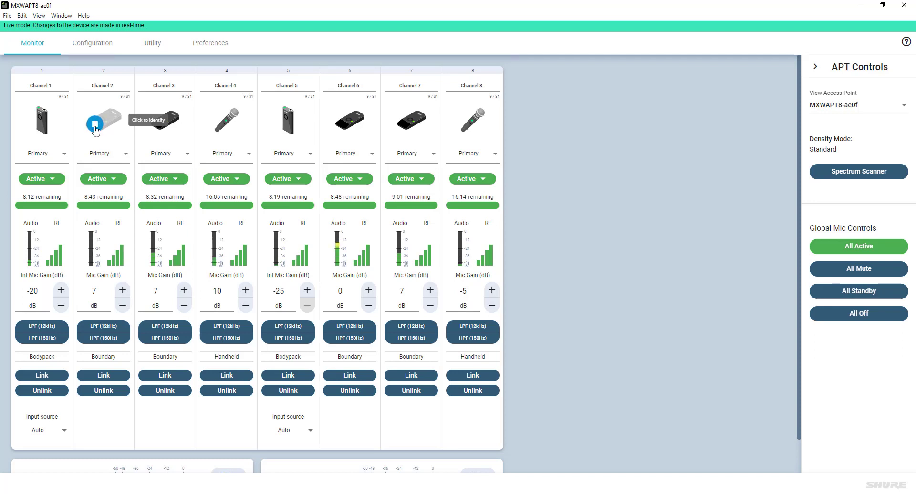
{"action": "left_click", "coordinate": [157, 126]}
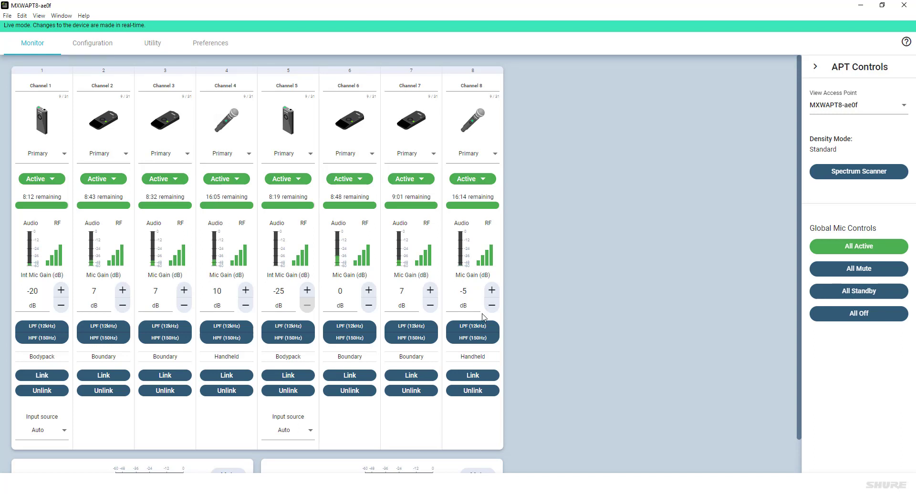
{"action": "scroll", "coordinate": [549, 327], "scroll_direction": "down", "scroll_amount": 1}
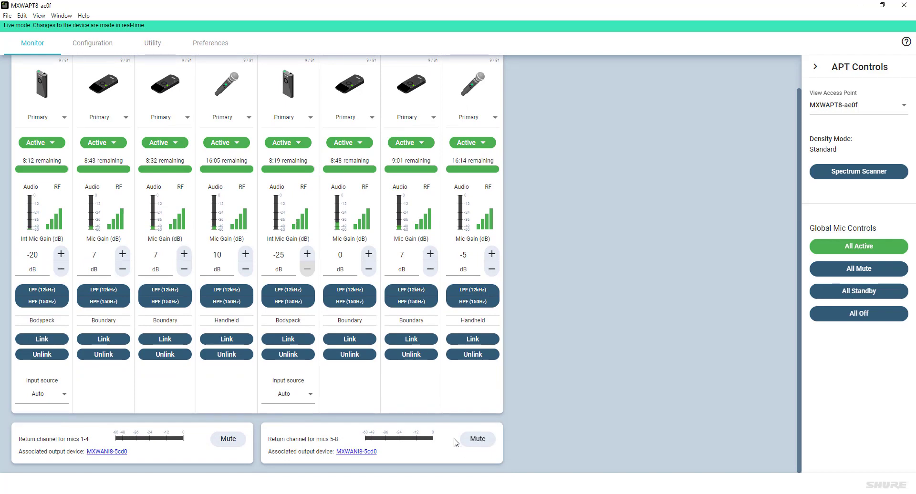
{"action": "left_click", "coordinate": [470, 440]}
{"action": "left_click", "coordinate": [219, 439]}
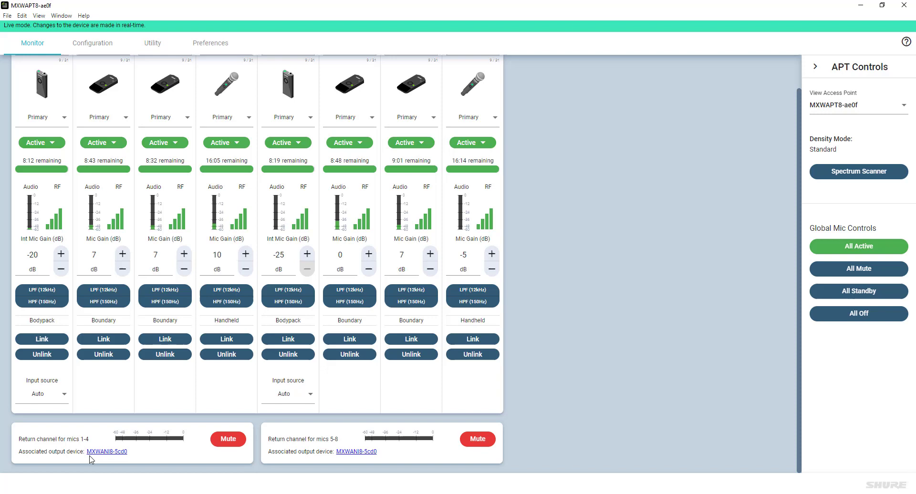
{"action": "left_click", "coordinate": [227, 444]}
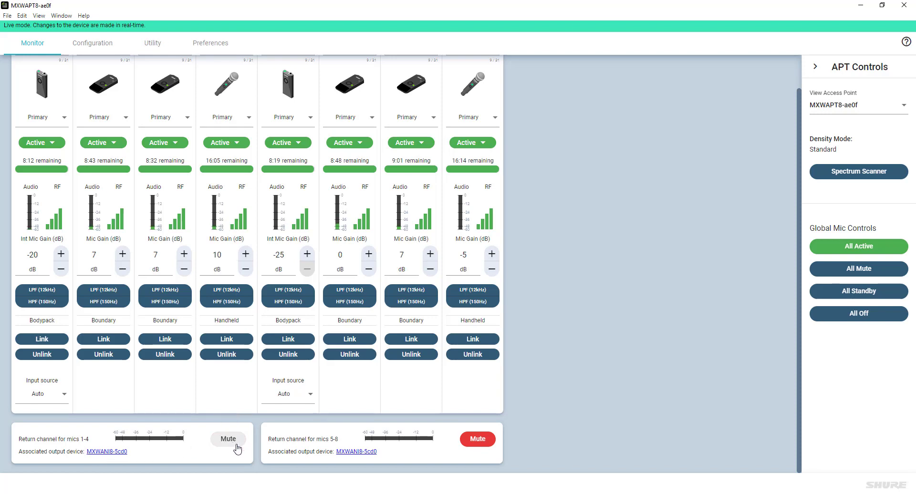
{"action": "left_click", "coordinate": [489, 442]}
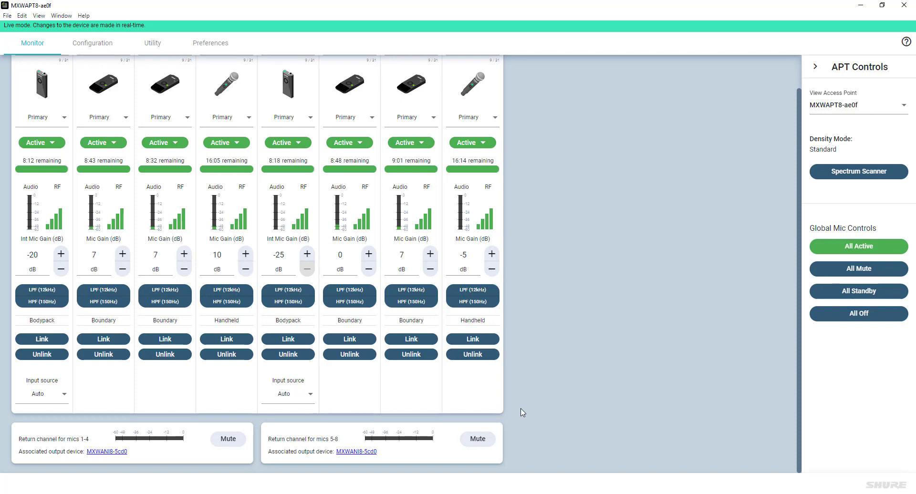
- Cycle all mics through All Mute and All Standby, then back to All Active
{"action": "scroll", "coordinate": [544, 365], "scroll_direction": "up", "scroll_amount": 1}
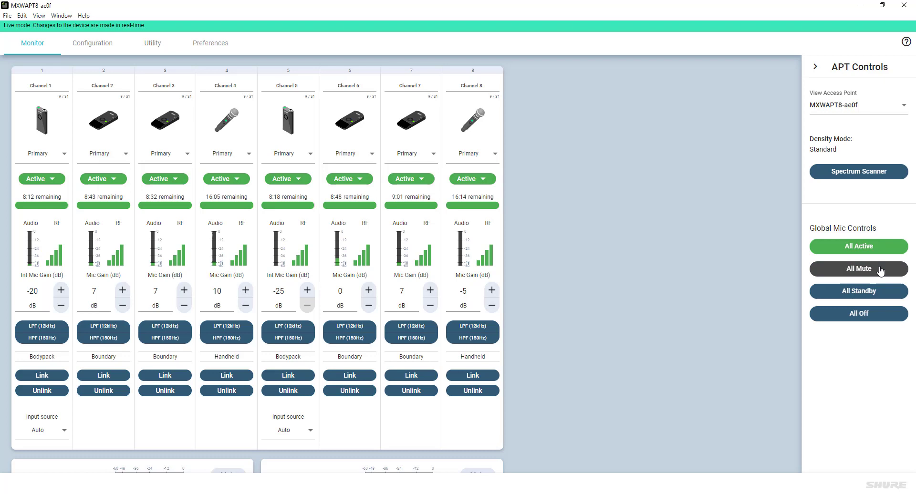
{"action": "left_click", "coordinate": [881, 269]}
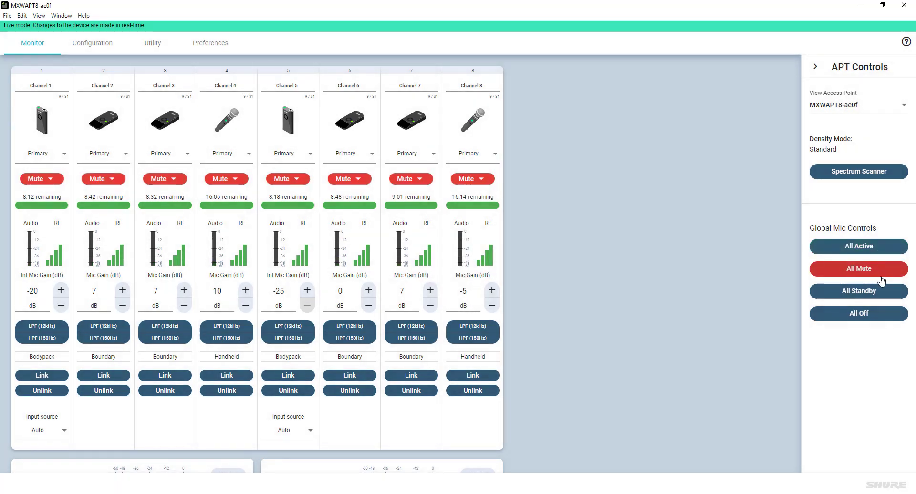
{"action": "left_click", "coordinate": [883, 293]}
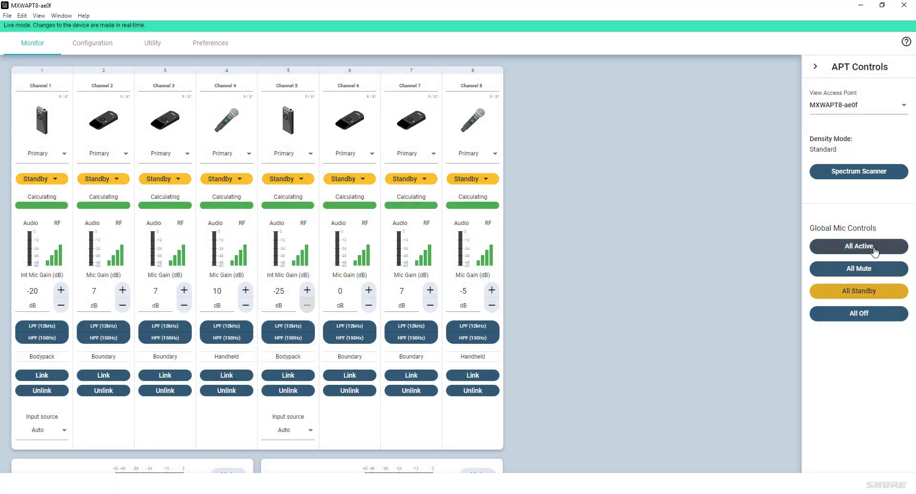
{"action": "left_click", "coordinate": [874, 249]}
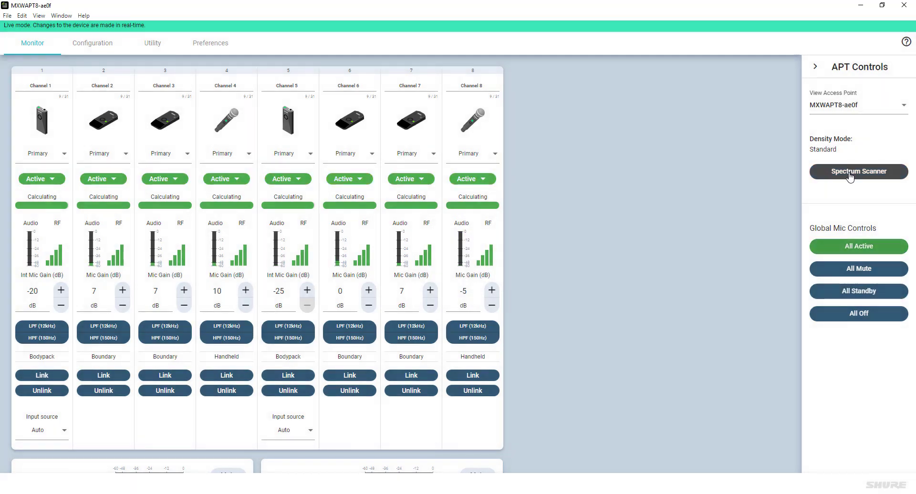
- Start a Spectrum Scanner scan, confirming that the mics will turn off
{"action": "left_click", "coordinate": [849, 176]}
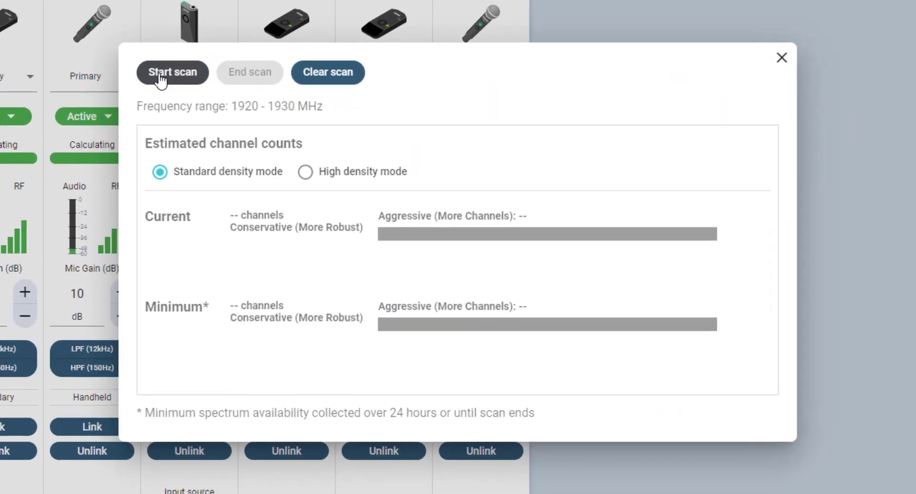
{"action": "left_click", "coordinate": [252, 131]}
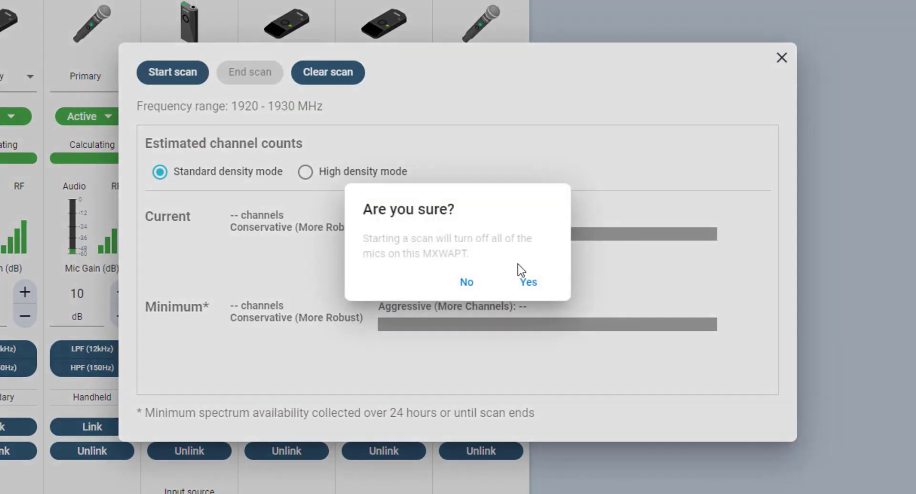
{"action": "left_click", "coordinate": [542, 289]}
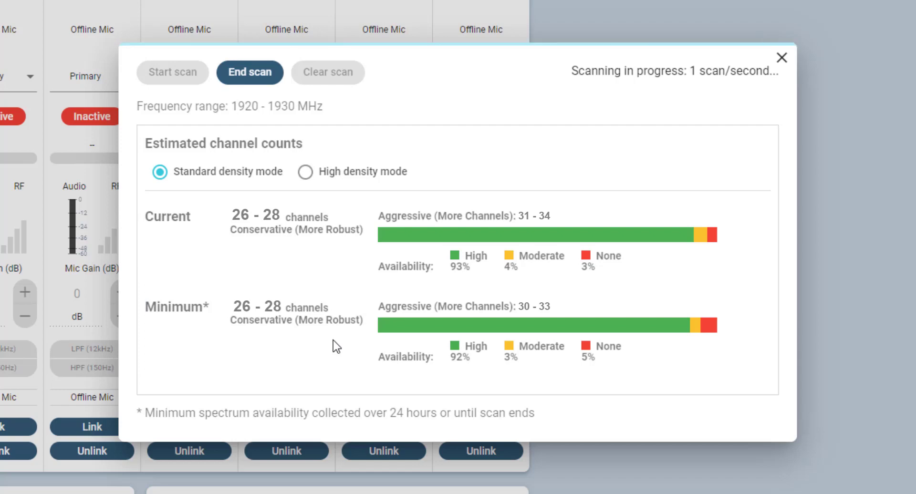
- Select High density mode to show 52–56 conservative and 62–68 aggressive channel estimates
{"action": "left_click", "coordinate": [306, 172]}
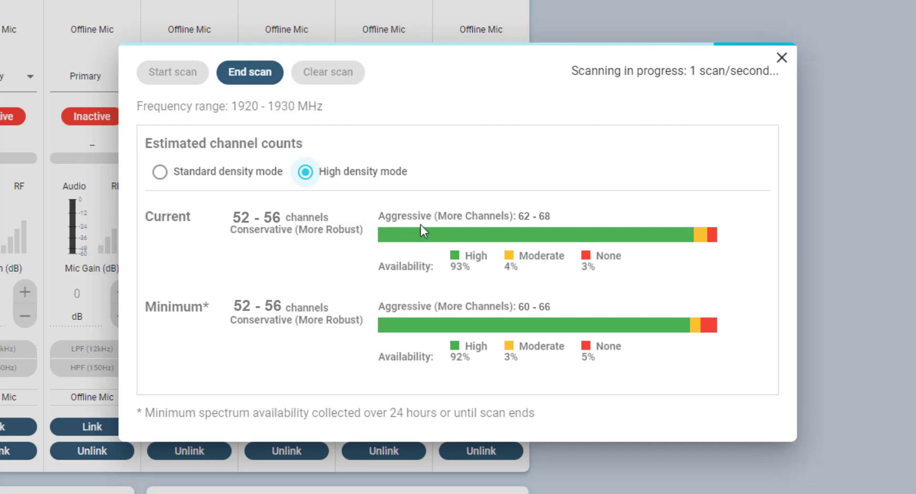
- End the running scan and request clearing its spectrum results
{"action": "left_click", "coordinate": [266, 81]}
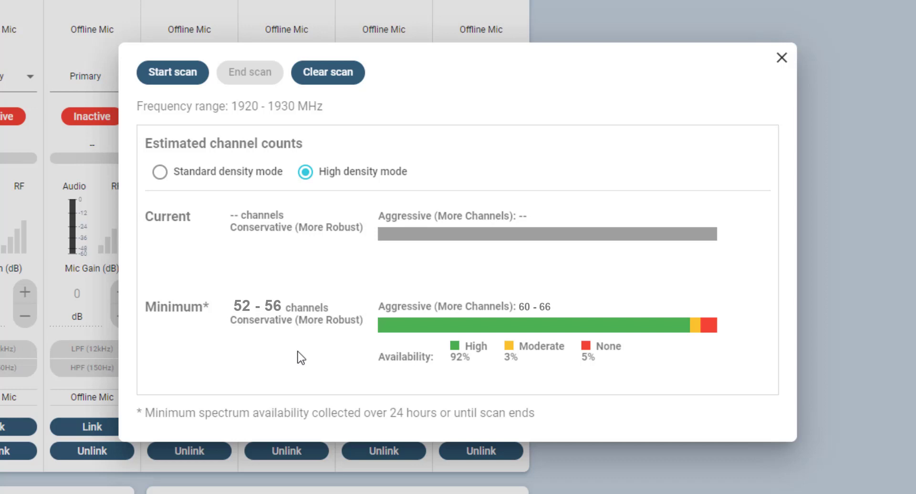
{"action": "left_click", "coordinate": [338, 74]}
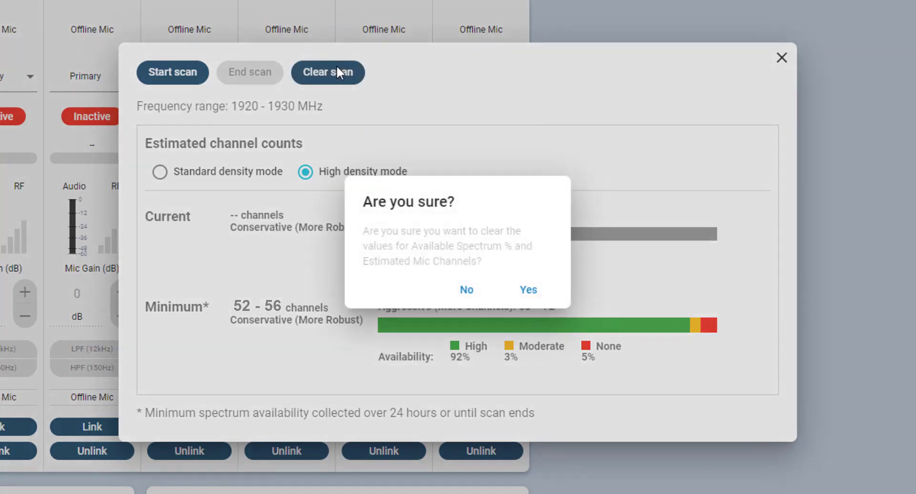